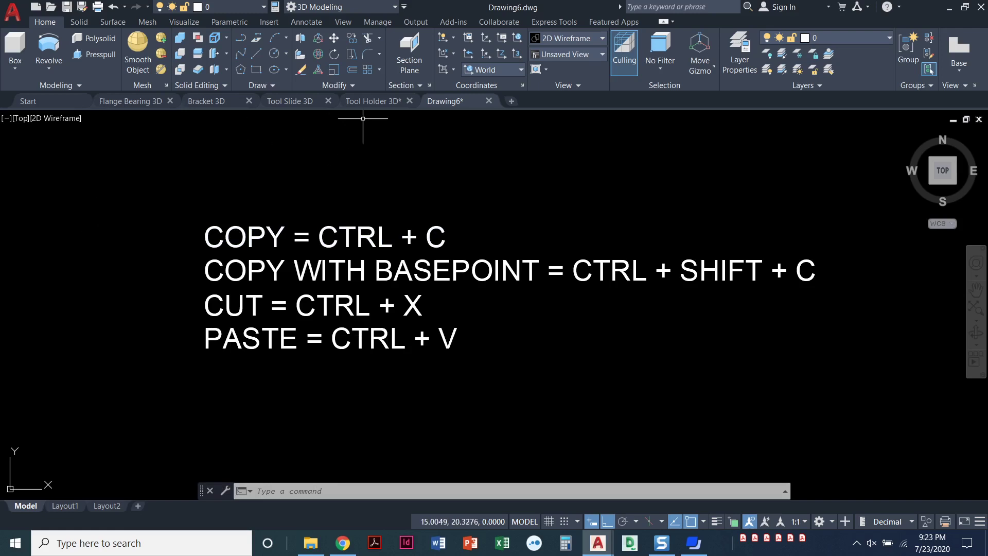
# Look over the Flange Bearing 3D drawing, inspect the title block on its Layout1, and return to model space
pyautogui.click(142, 103)
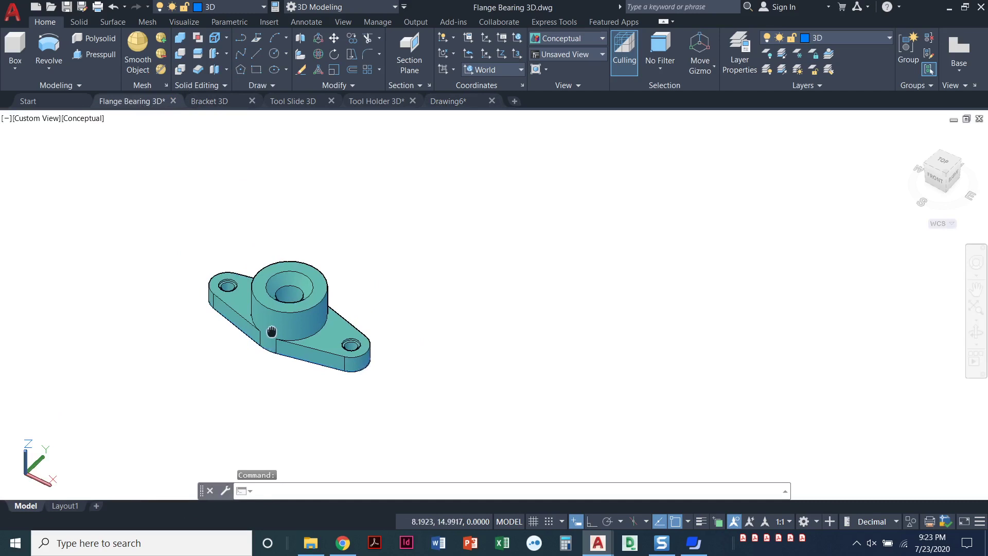
pyautogui.scroll(-3, 268, 329)
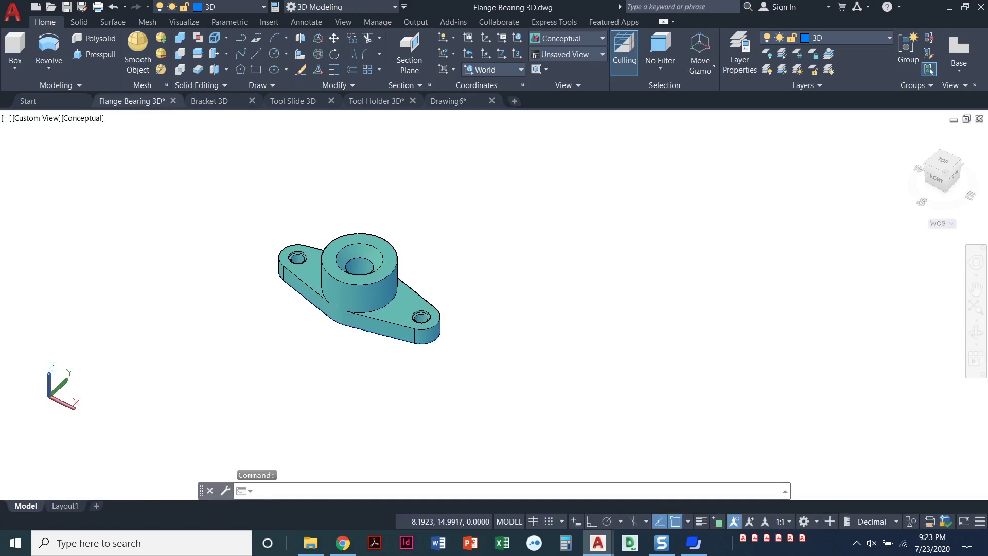
pyautogui.click(65, 505)
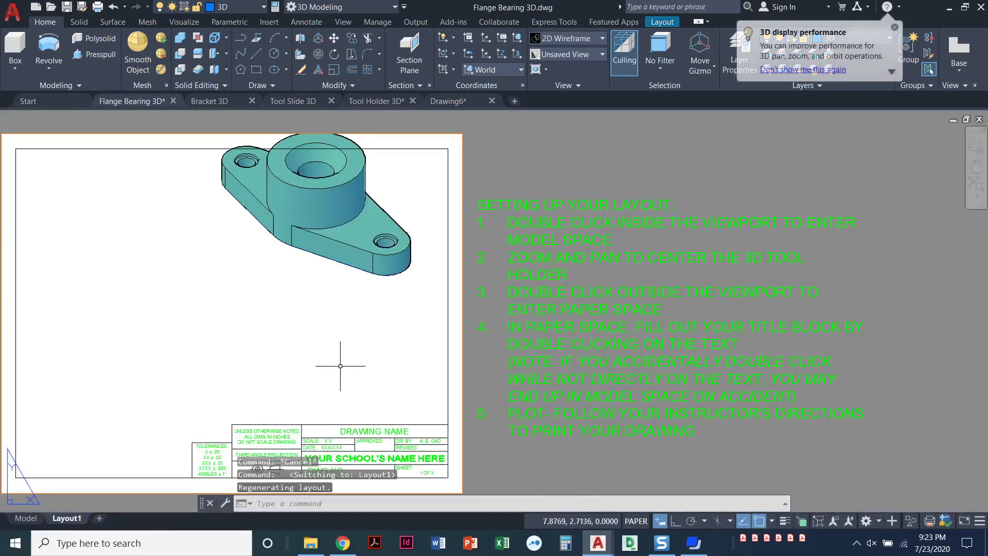
pyautogui.doubleClick(355, 375)
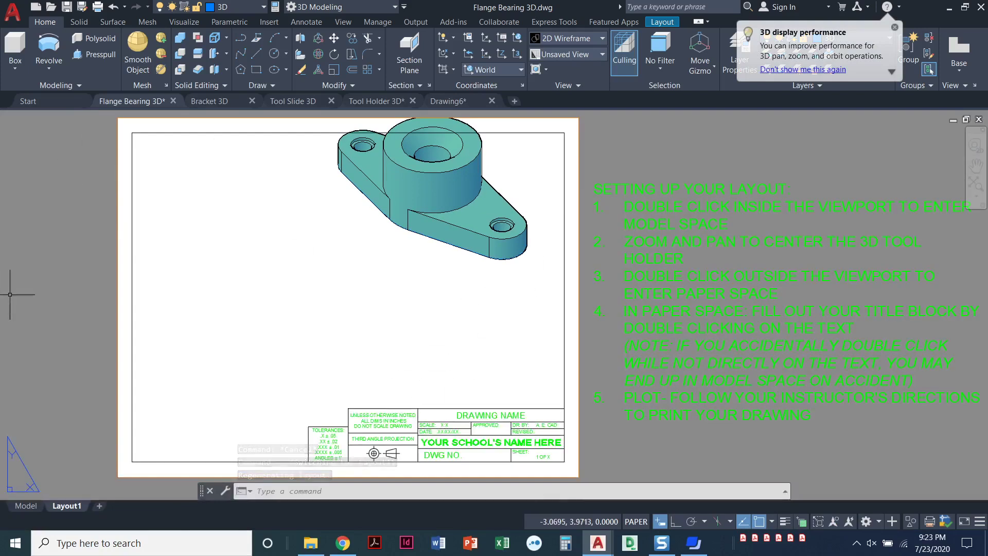
pyautogui.scroll(2, 471, 445)
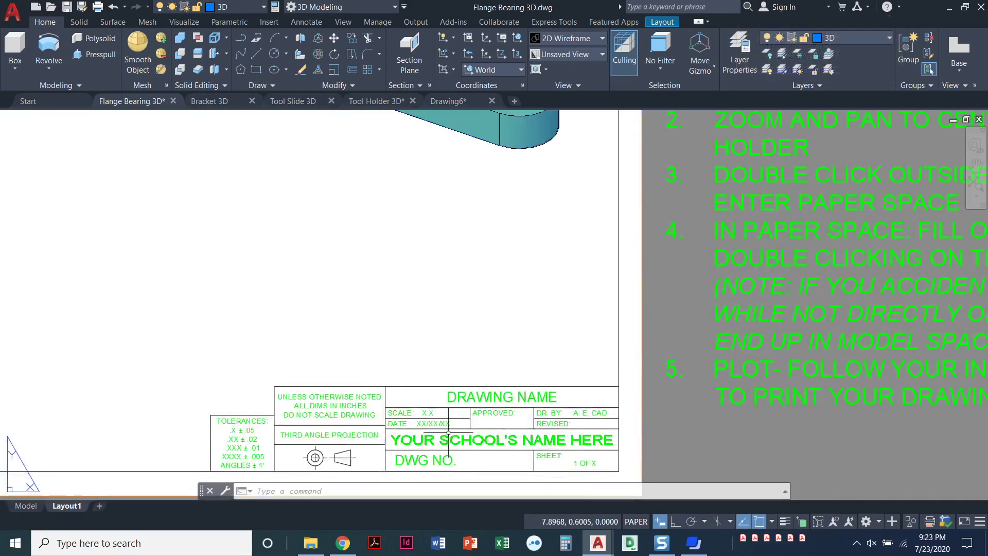
pyautogui.scroll(-4, 353, 332)
pyautogui.moveTo(353, 335); pyautogui.dragTo(370, 348, button='middle')
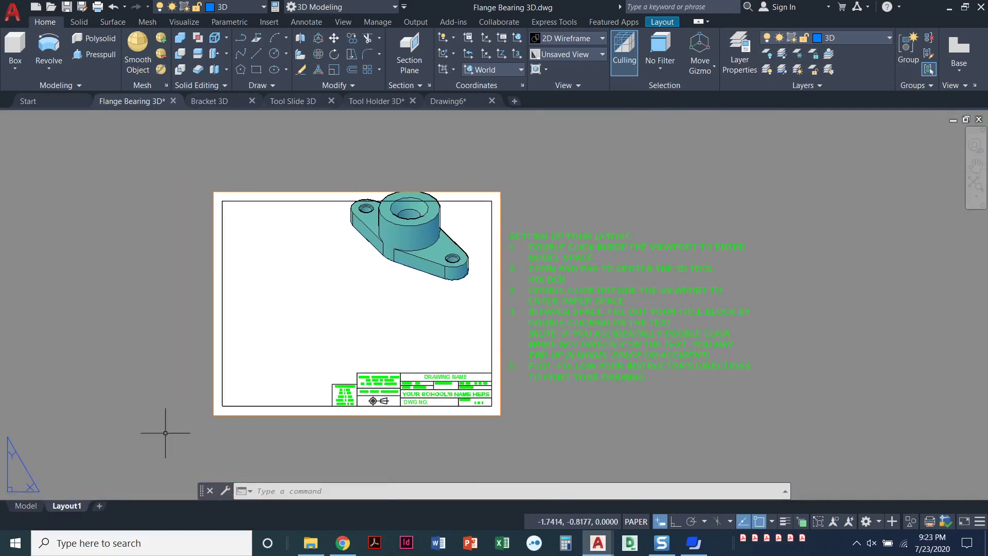
pyautogui.click(25, 505)
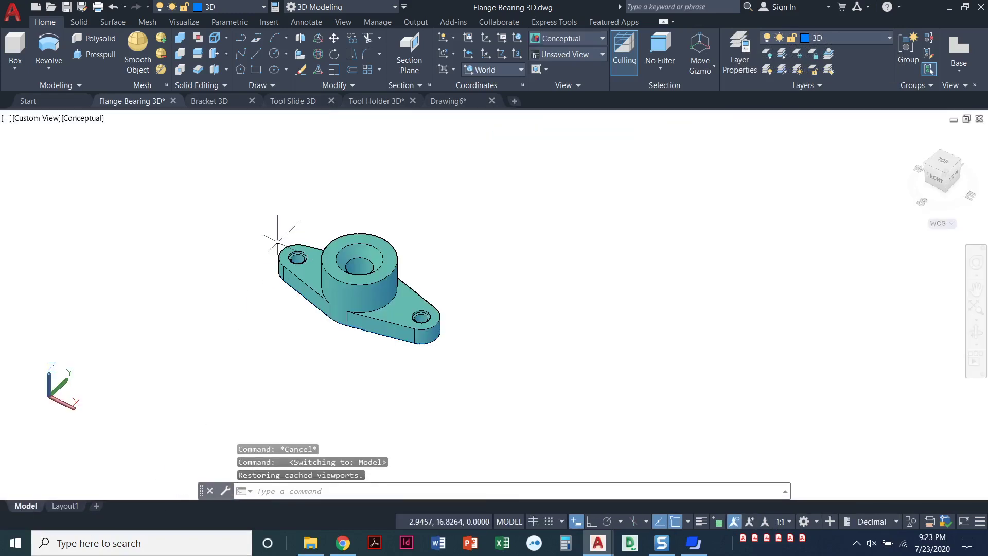
# Copy the bracket from the Bracket 3D drawing and paste it into Flange Bearing 3D, to the left of the flange bearing
pyautogui.click(217, 106)
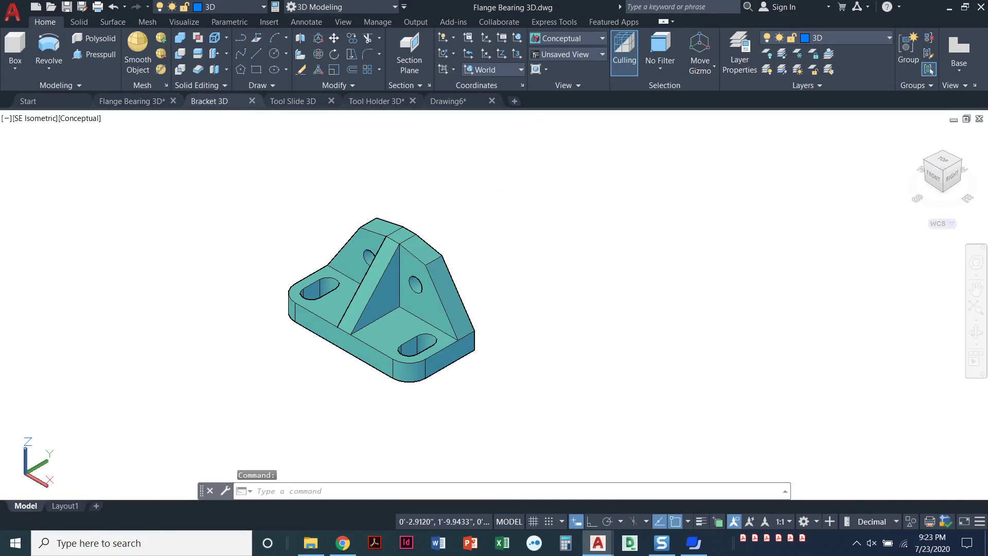
pyautogui.click(304, 288)
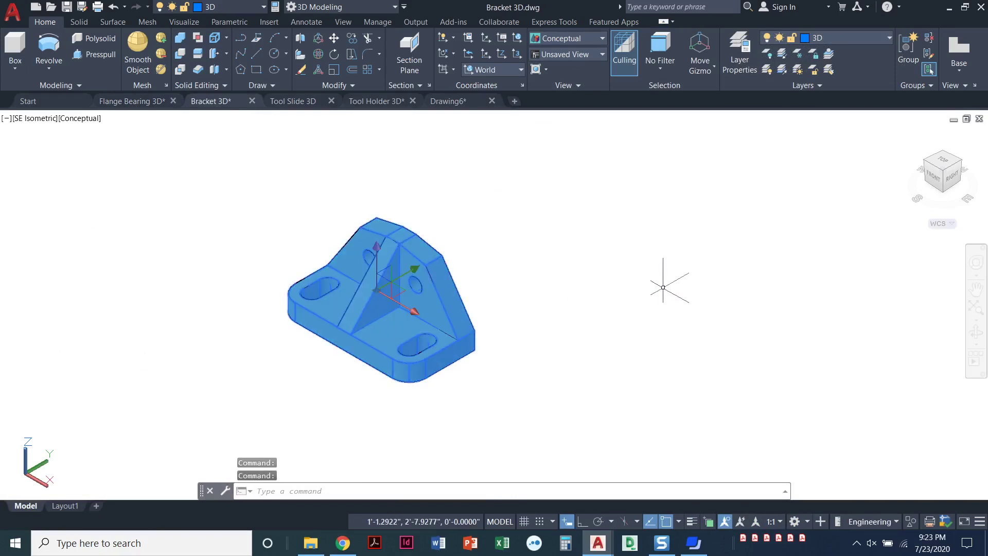
pyautogui.hotkey('ctrl', 'c')
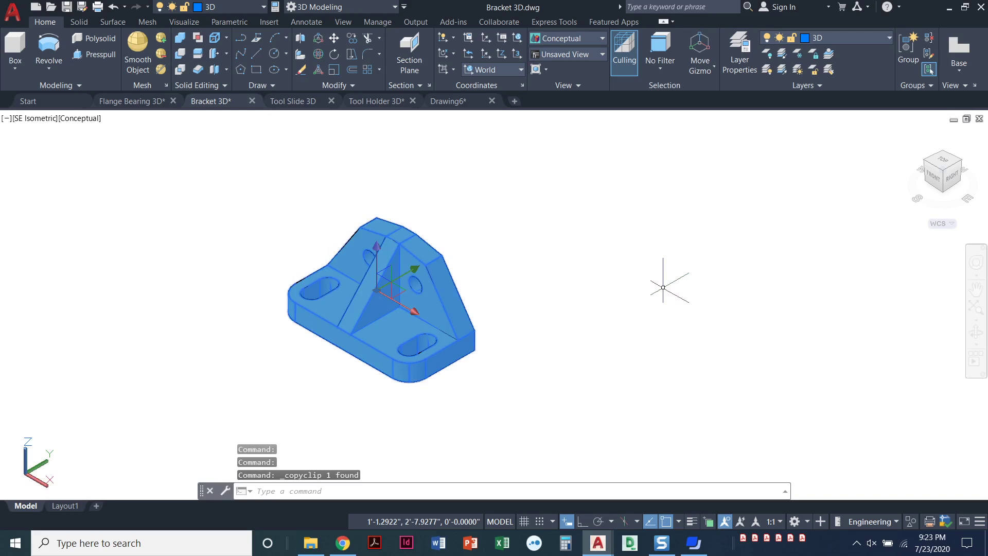
pyautogui.click(135, 101)
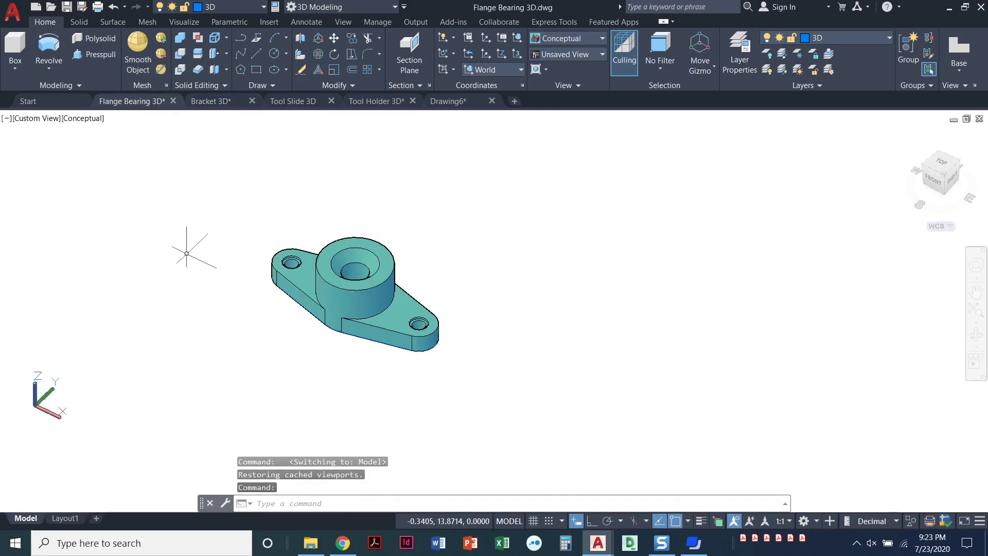
pyautogui.hotkey('ctrl', 'v')
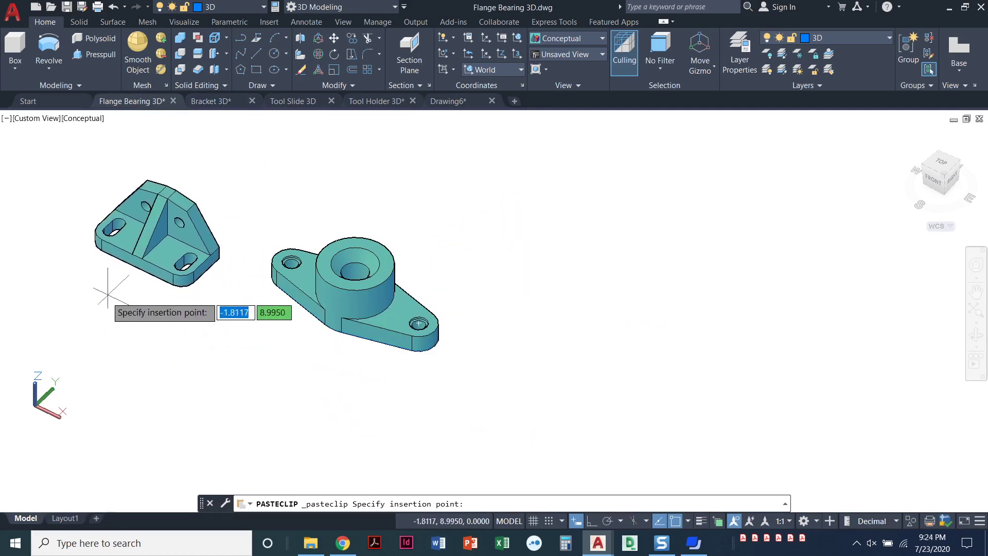
pyautogui.click(105, 311)
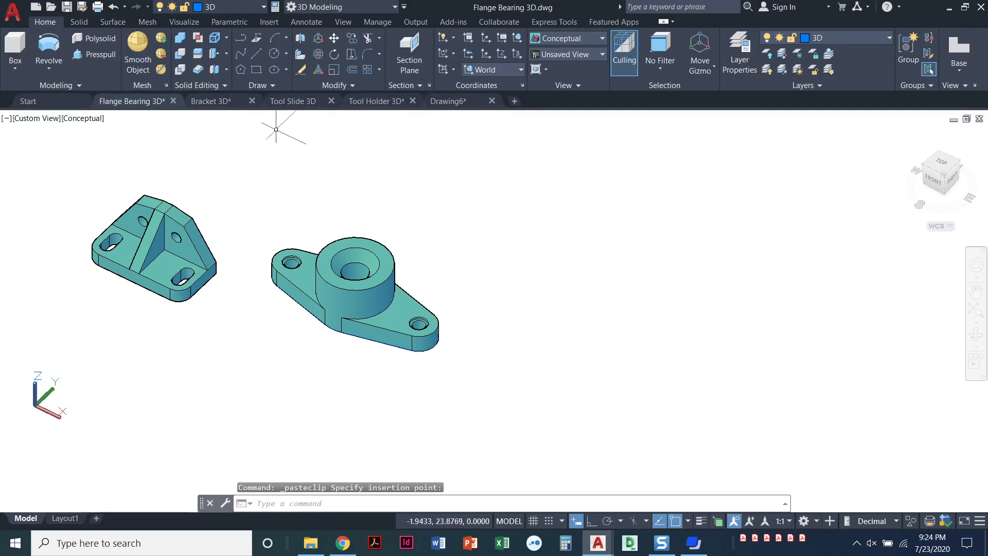
# Copy the tool slide from Tool Slide 3D with its base's bottom-left corner as base point and paste it behind the flange bearing in Flange Bearing 3D
pyautogui.click(292, 102)
pyautogui.click(324, 250)
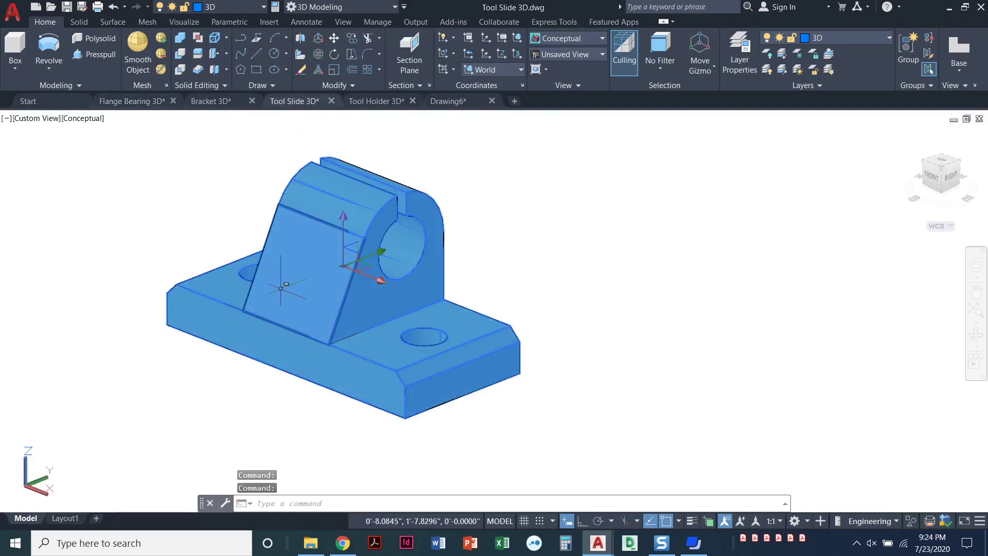
pyautogui.hotkey('ctrl', 'shift', 'c')
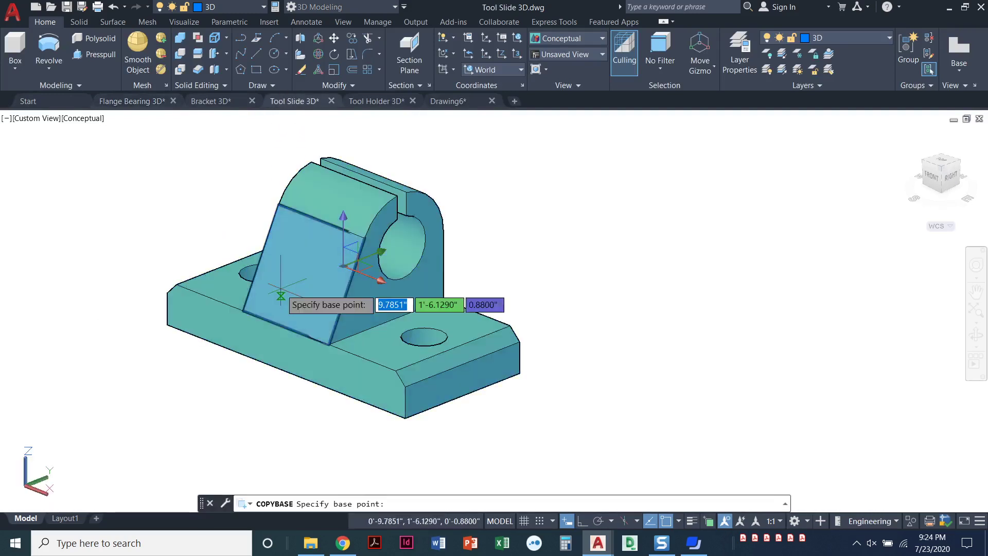
pyautogui.click(168, 324)
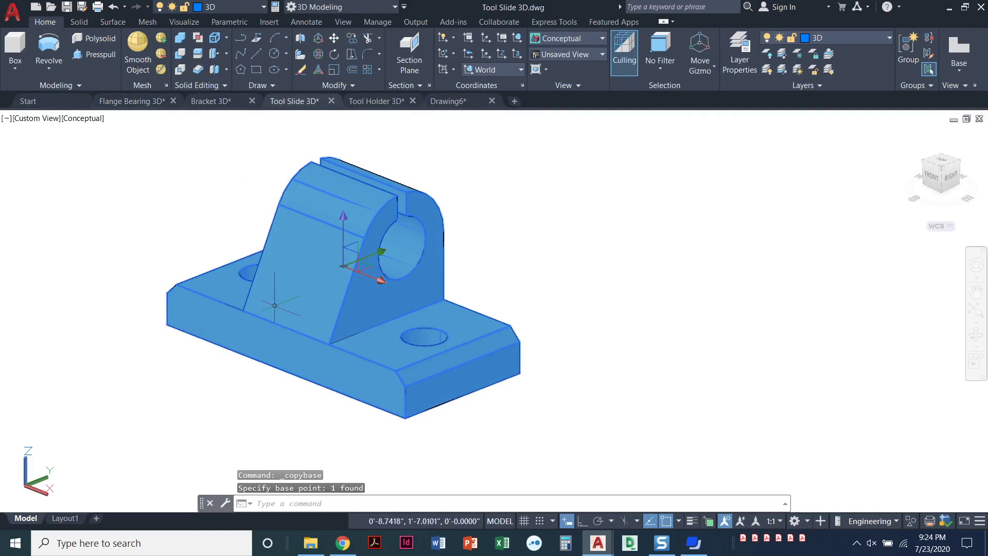
pyautogui.click(129, 100)
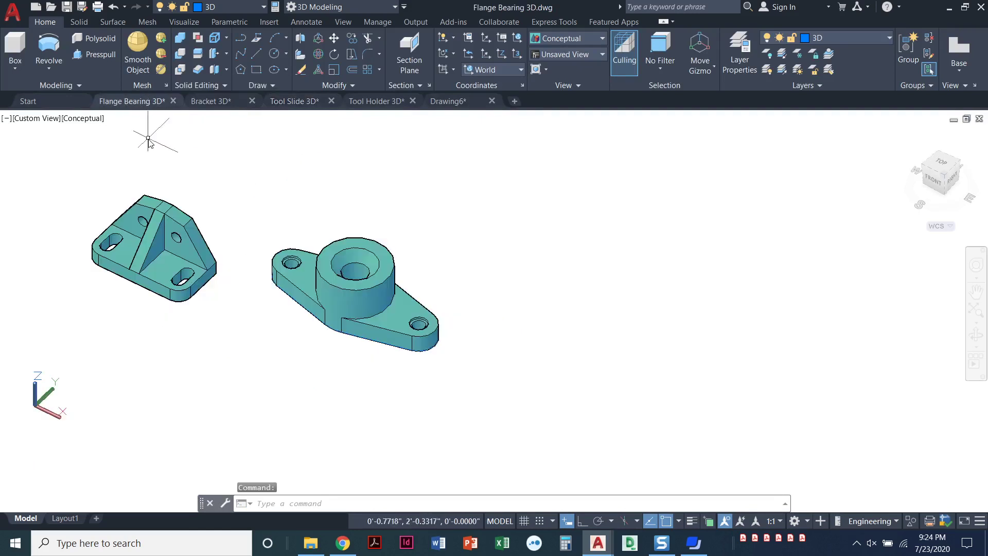
pyautogui.hotkey('ctrl', 'v')
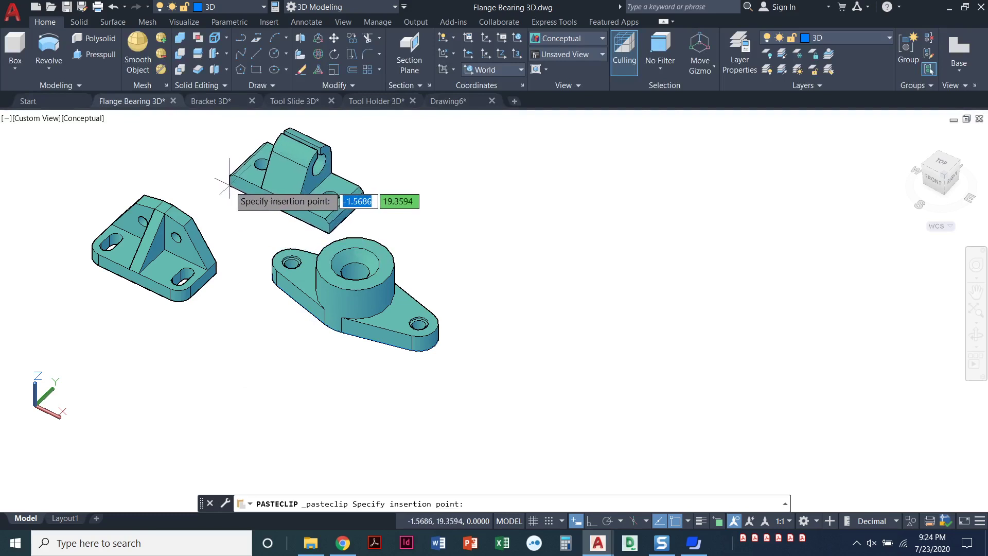
pyautogui.click(216, 180)
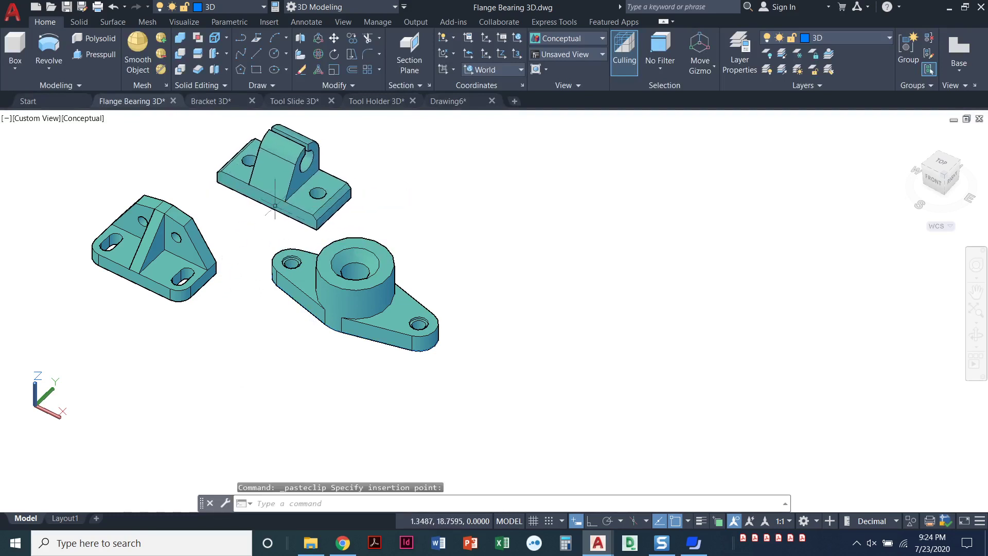
# Switch to the Tool Holder 3D drawing and copy the tool holder solid to the clipboard
pyautogui.click(377, 101)
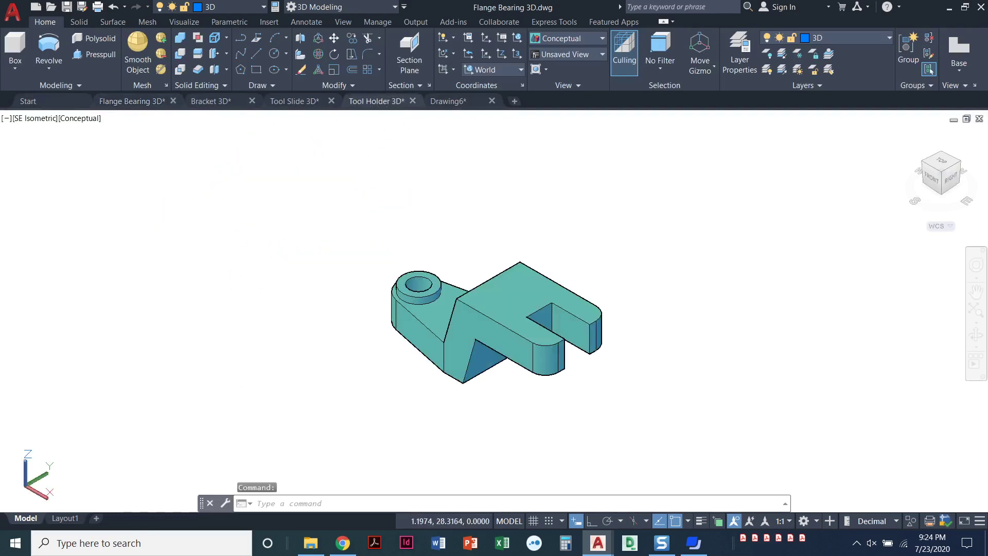
pyautogui.click(439, 309)
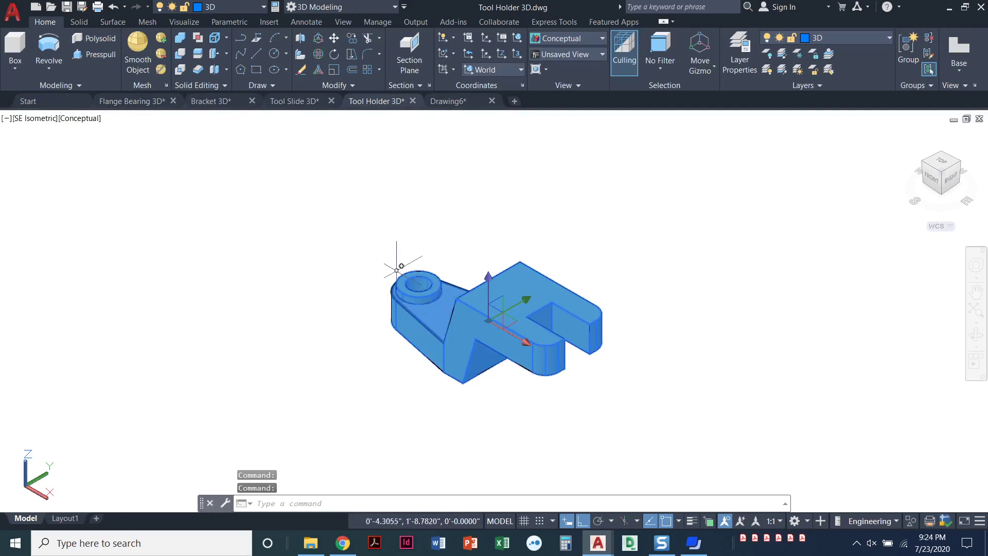
pyautogui.hotkey('ctrl', 'c')
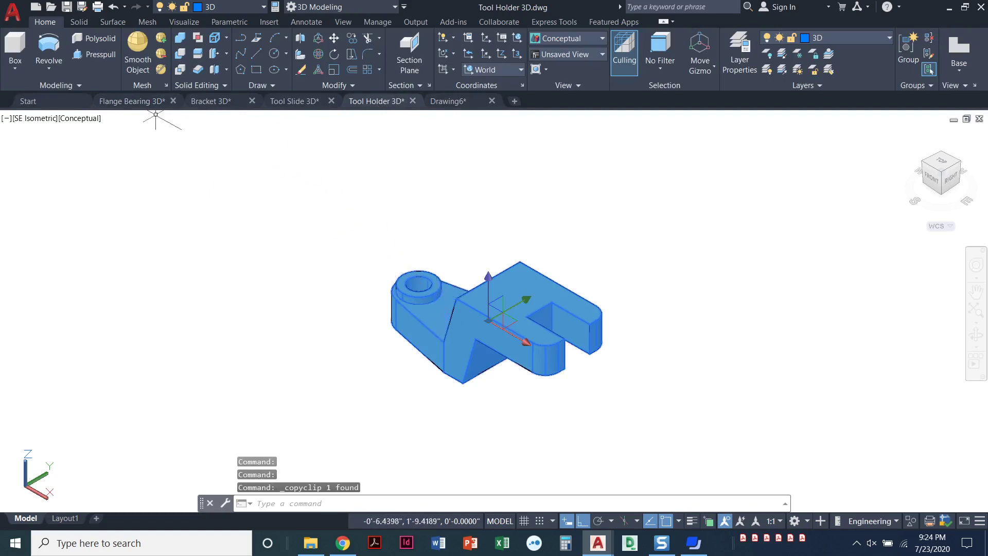
# Try cutting the tool holder out of its drawing and undo the cut
pyautogui.hotkey('ctrl', 'x')
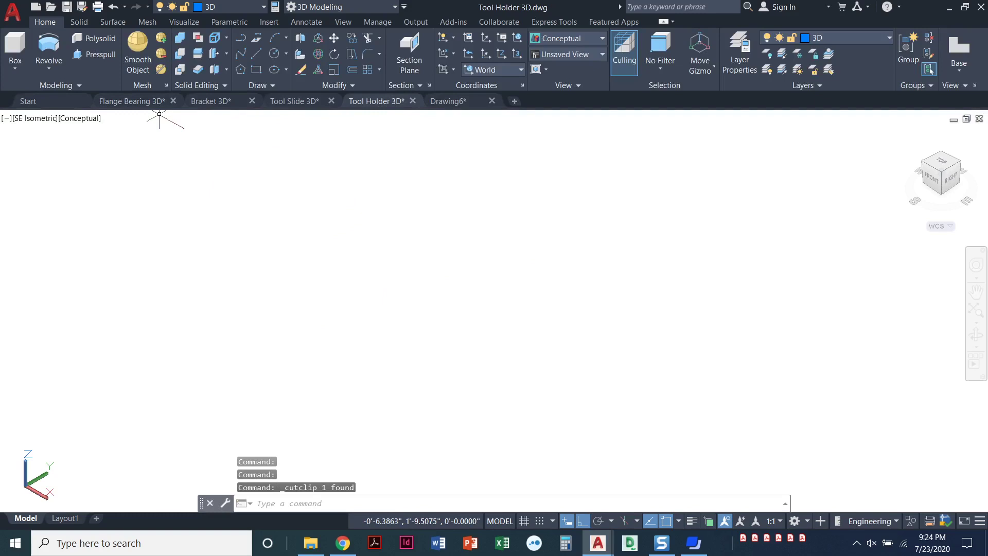
pyautogui.press('Escape')
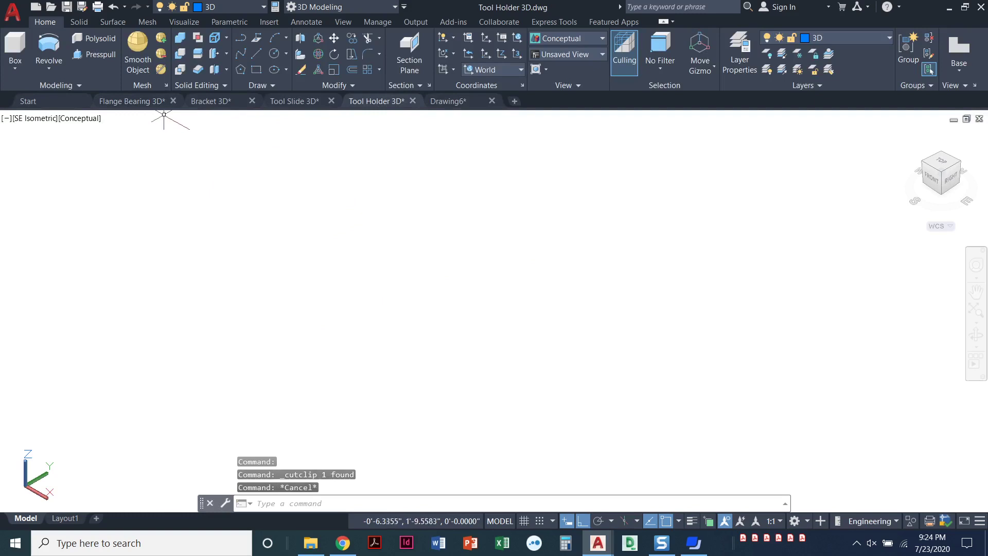
pyautogui.hotkey('ctrl', 'z')
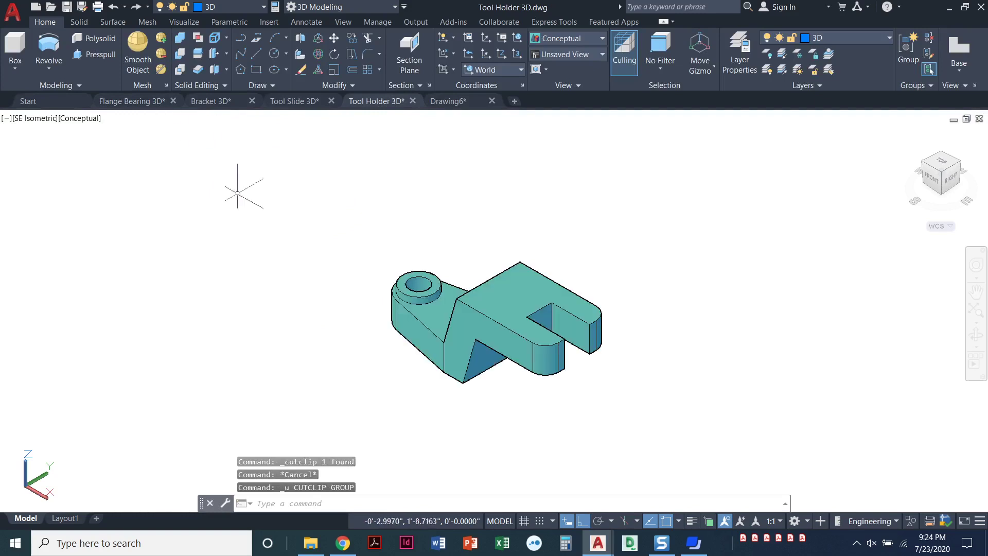
# Copy the restored tool holder and paste it into Flange Bearing 3D, to the right of and behind the flange bearing
pyautogui.click(420, 312)
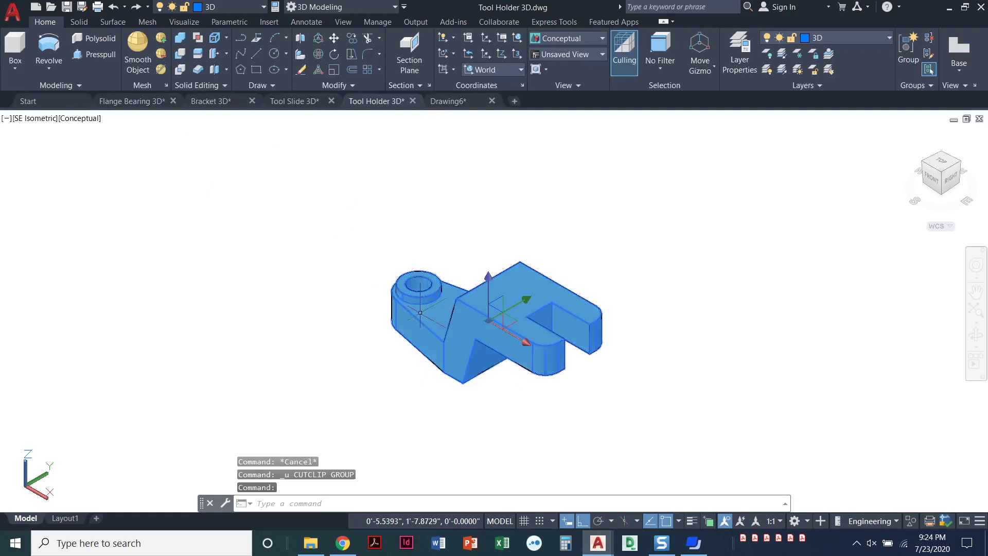
pyautogui.hotkey('ctrl', 'c')
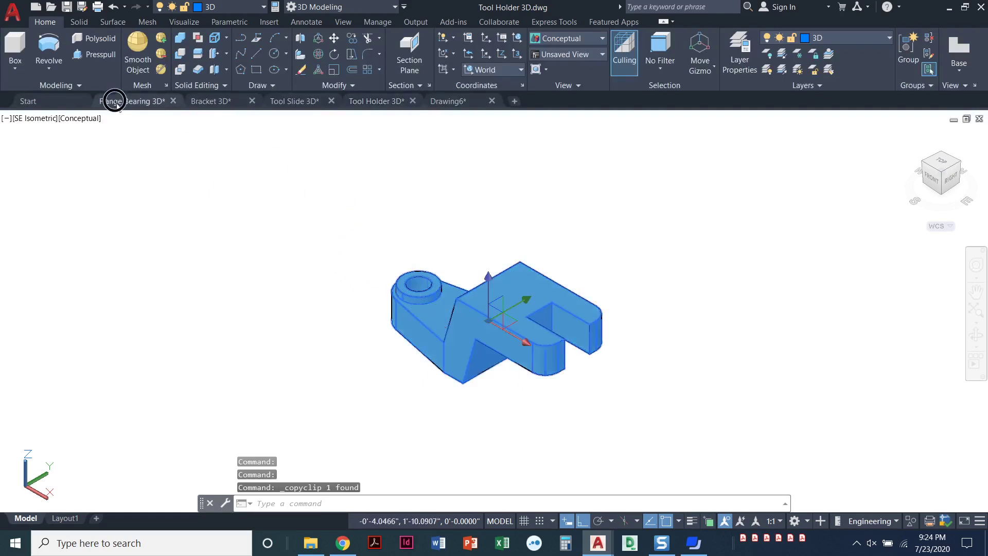
pyautogui.click(110, 101)
pyautogui.hotkey('ctrl', 'v')
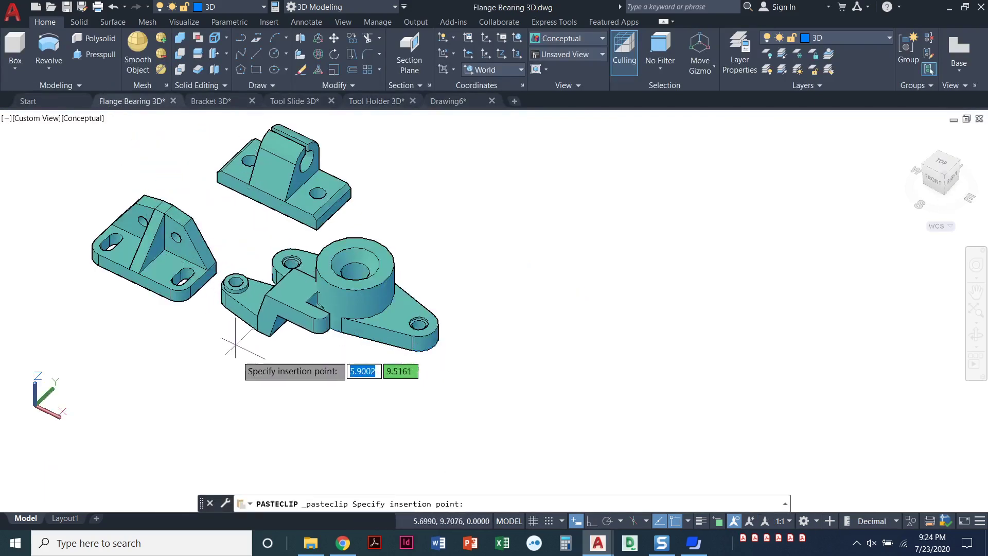
pyautogui.click(411, 274)
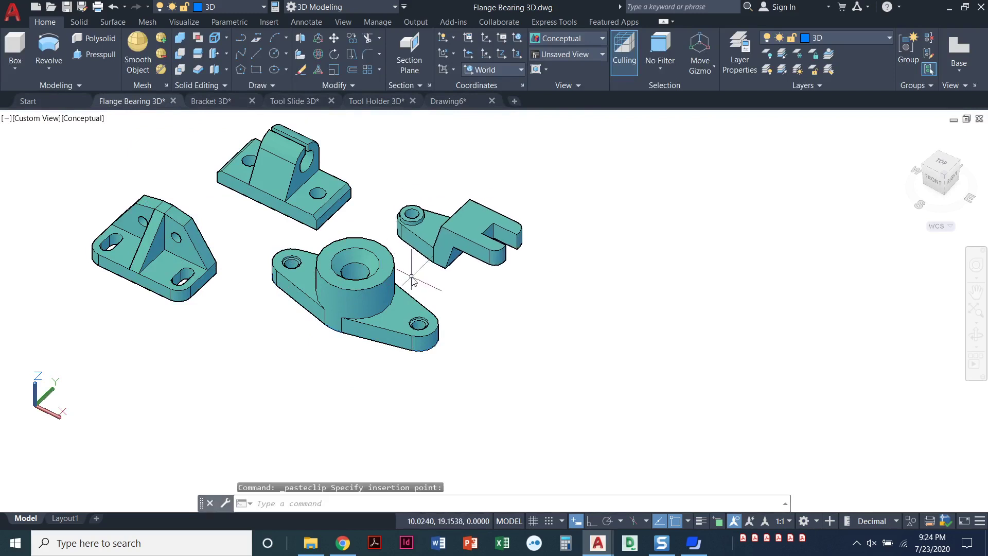
pyautogui.press('Escape')
pyautogui.press('Escape')
# Set the Flange Bearing 3D model view to SE Isometric with all four parts filling the drawing area
pyautogui.click(581, 54)
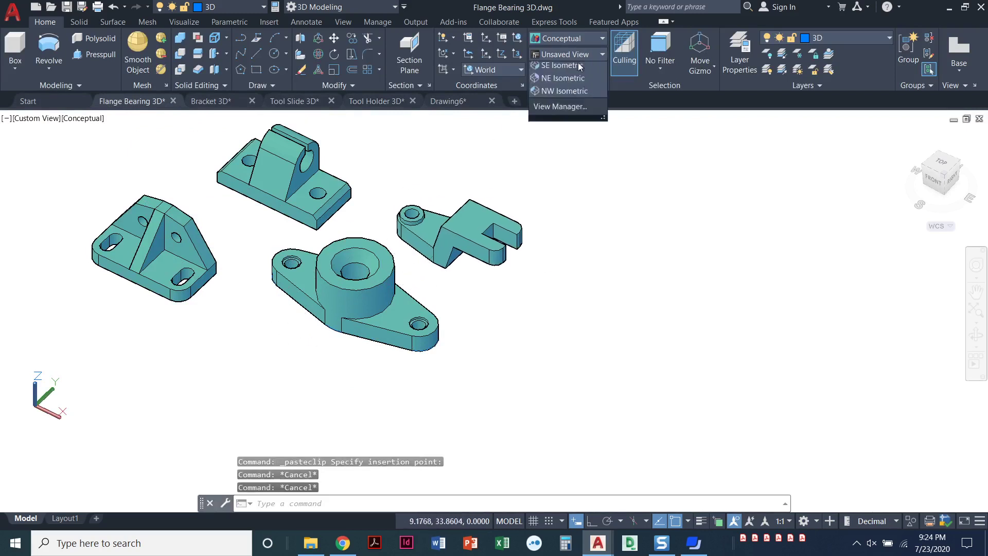
pyautogui.click(556, 159)
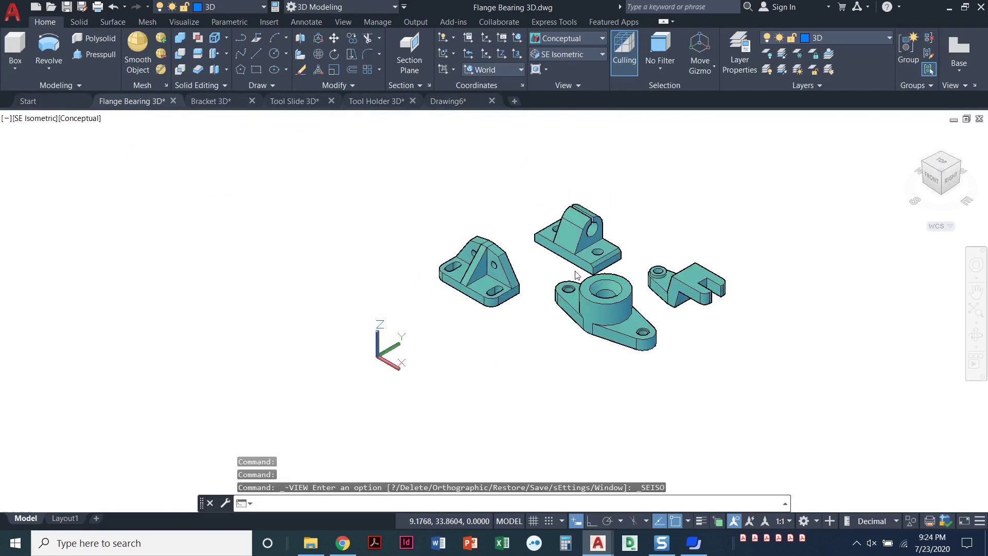
pyautogui.scroll(3, 582, 273)
pyautogui.moveTo(582, 273); pyautogui.dragTo(448, 214, button='middle')
pyautogui.scroll(-1, 448, 214)
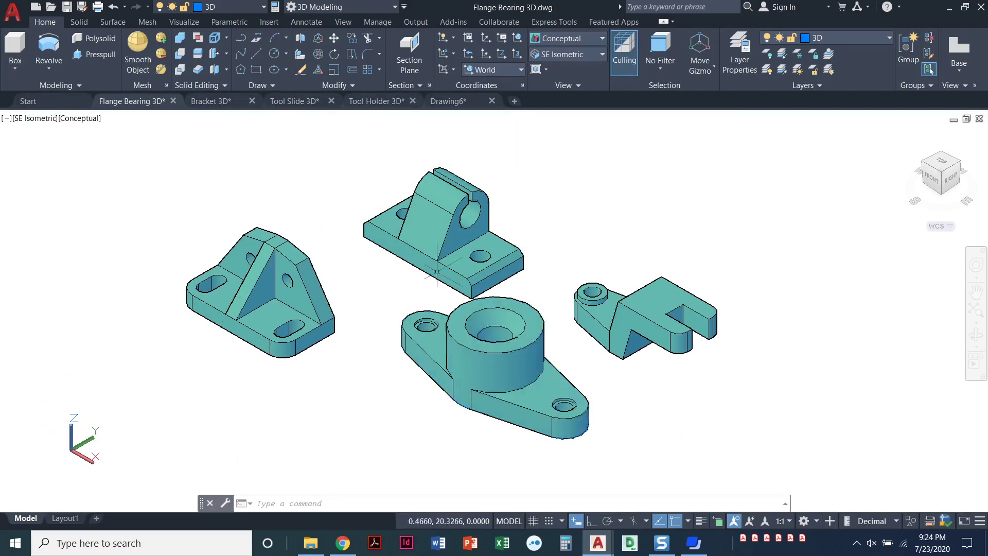
# Move the bracket solid to layer 0 and clear the selection
pyautogui.moveTo(608, 350)
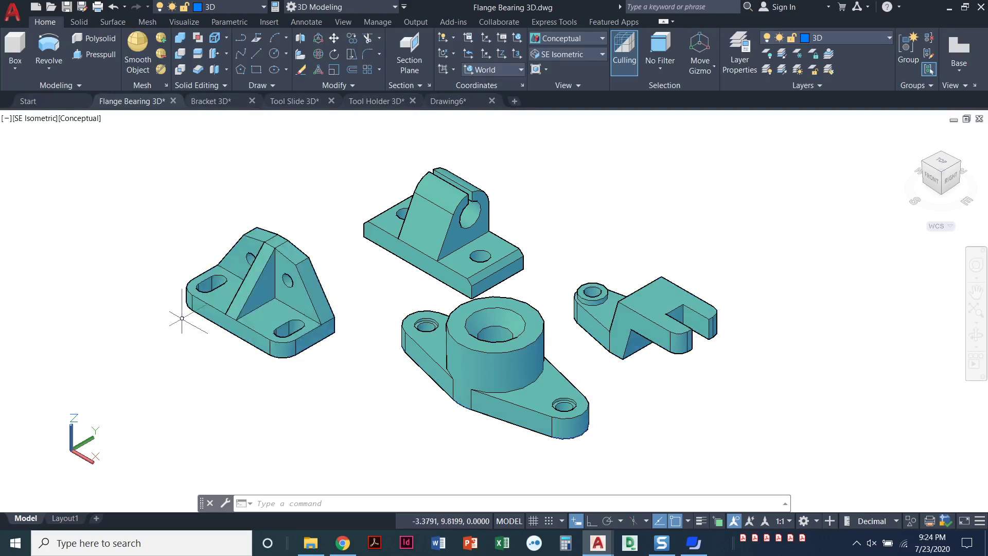
pyautogui.click(236, 313)
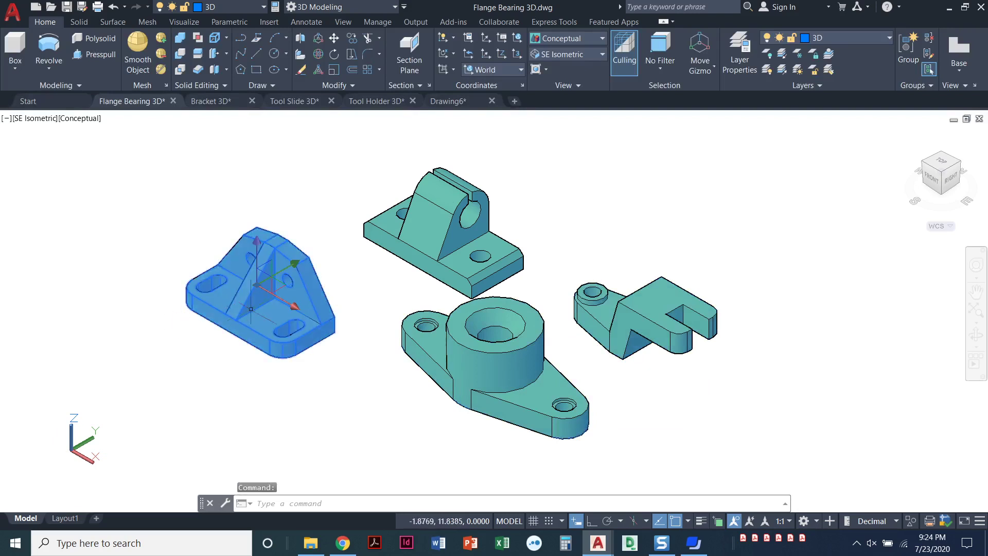
pyautogui.click(838, 42)
pyautogui.click(835, 50)
pyautogui.press('Escape')
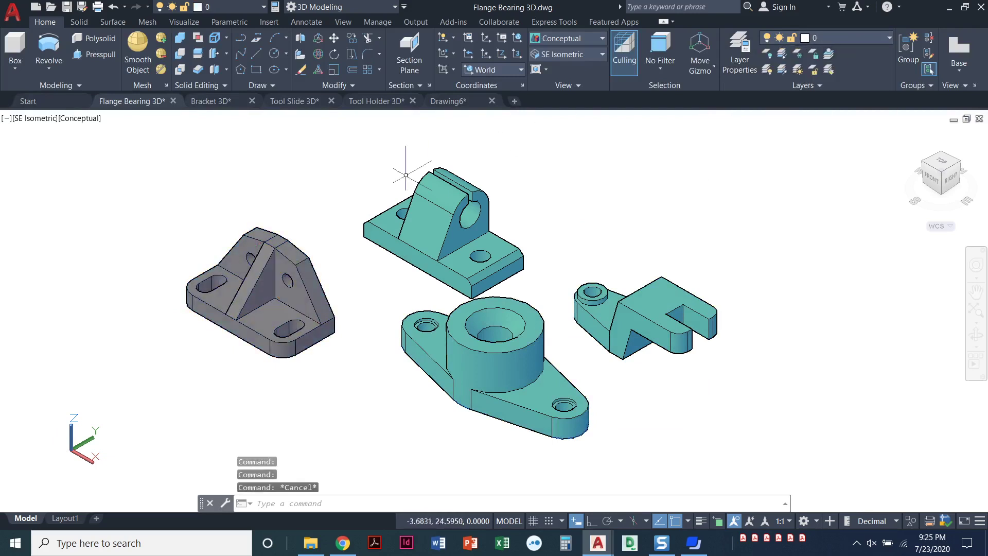
# Move the bracket solid to layer 3D and clear the selection
pyautogui.press('Escape')
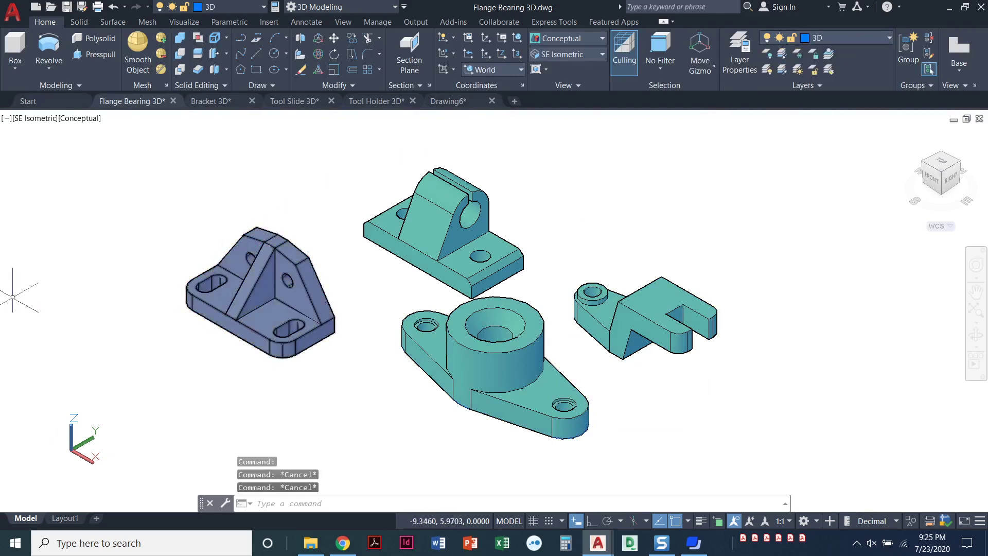
pyautogui.click(237, 309)
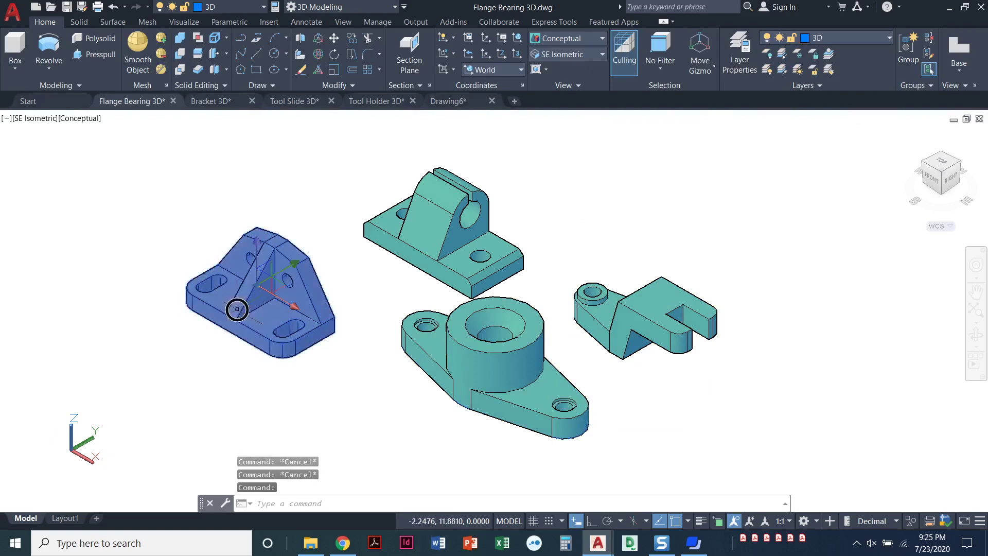
pyautogui.click(833, 35)
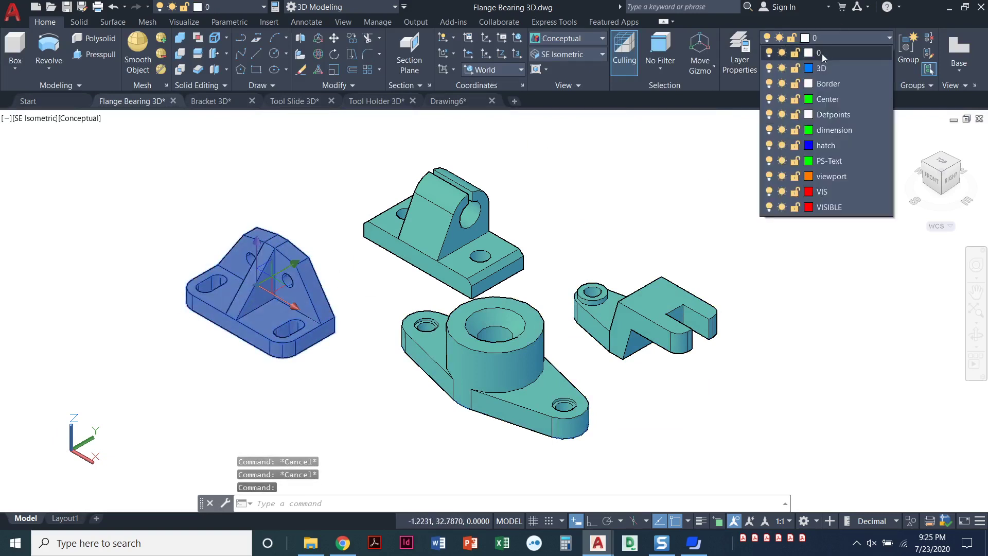
pyautogui.click(820, 68)
pyautogui.press('Escape')
pyautogui.press('Escape')
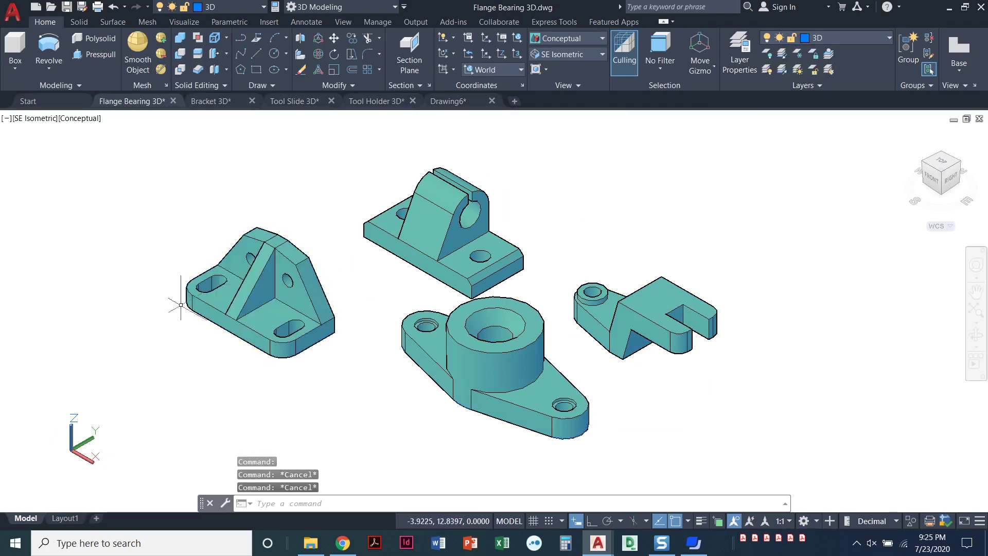
# Activate model space inside the Layout1 viewport and fit all four parts within the border above the title block
pyautogui.click(62, 520)
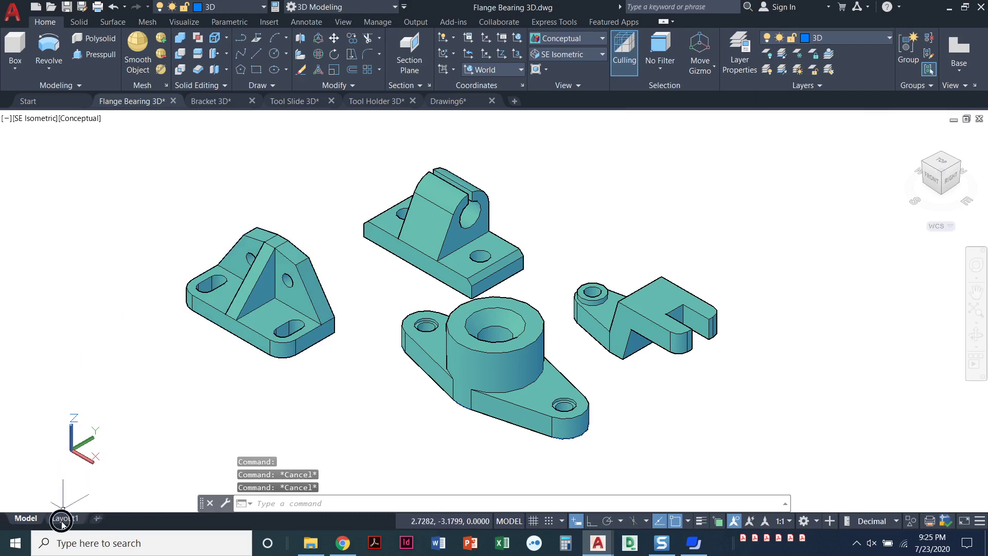
pyautogui.click(335, 324)
pyautogui.click(334, 318)
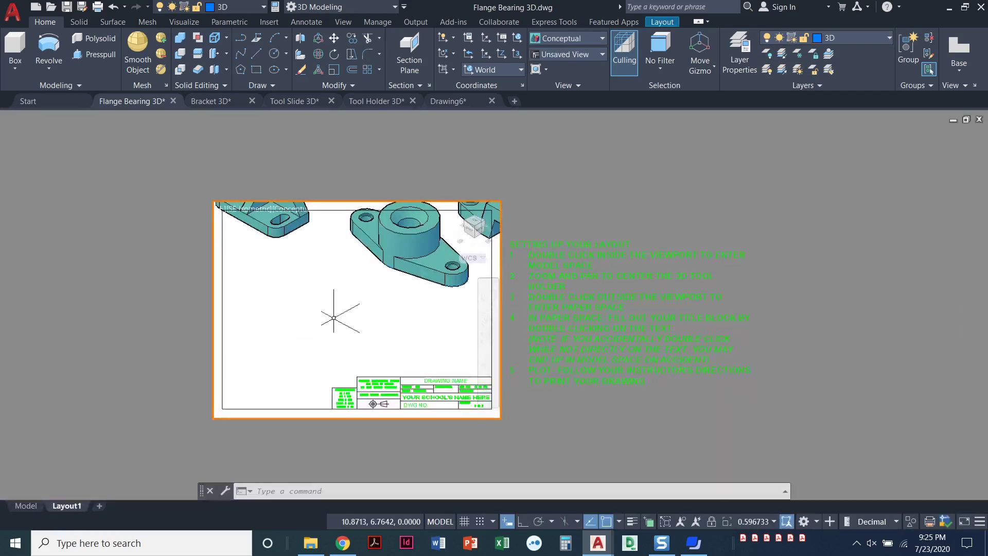
pyautogui.doubleClick(333, 317)
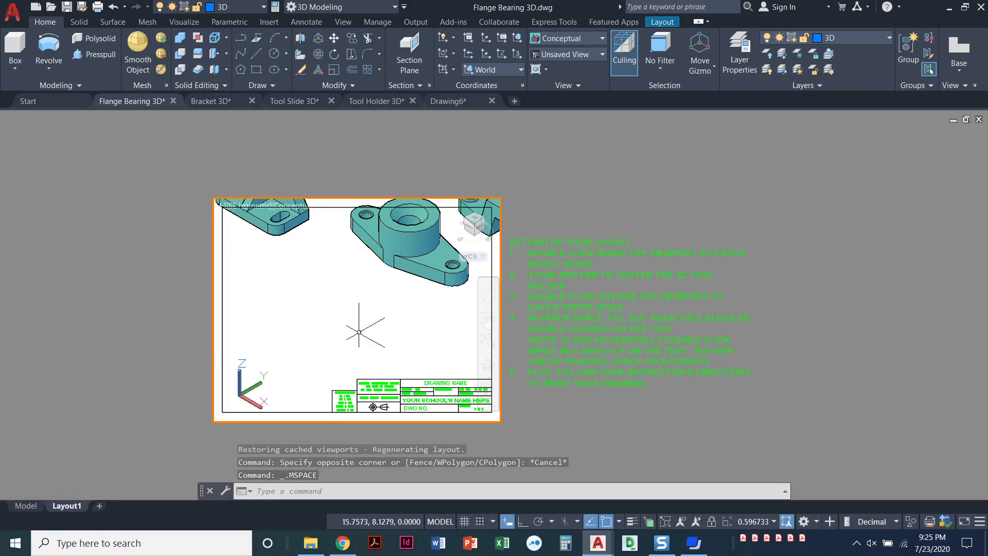
pyautogui.scroll(-2, 390, 308)
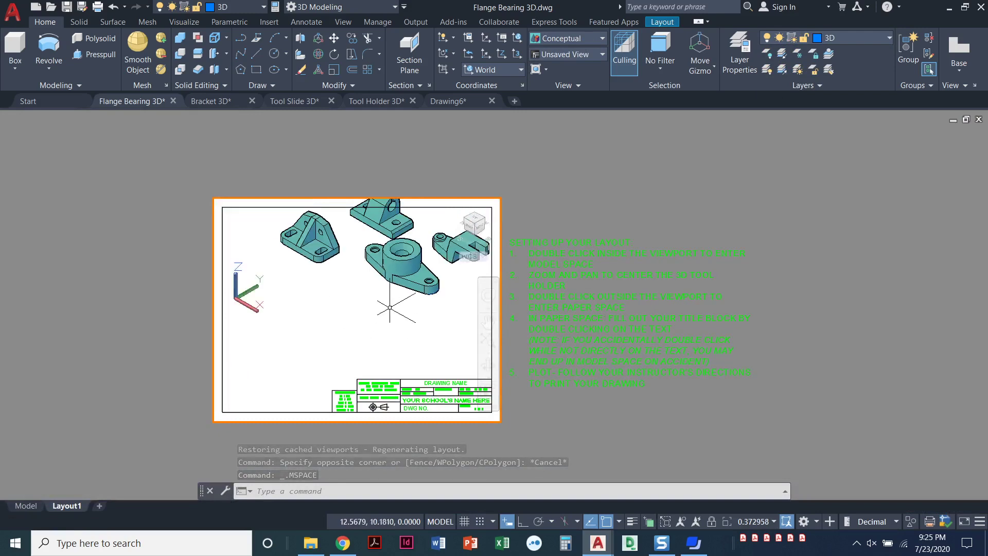
pyautogui.moveTo(389, 305); pyautogui.dragTo(360, 346, button='middle')
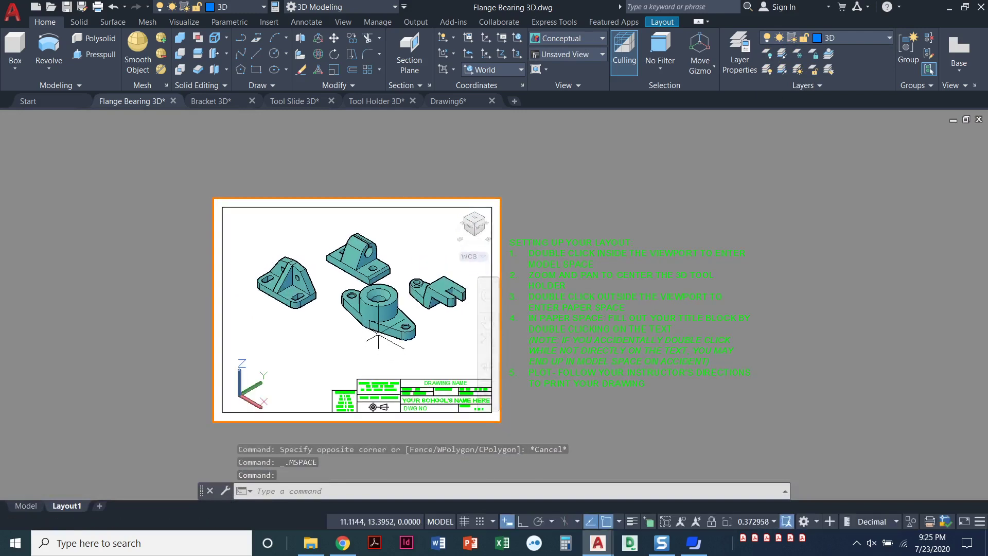
pyautogui.scroll(-1, 378, 333)
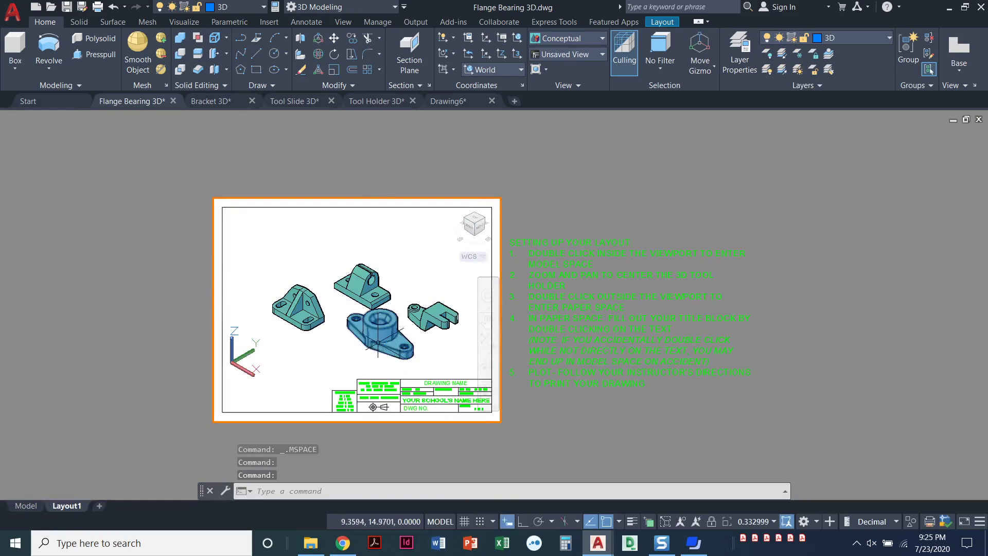
# Set the Layout1 viewport scale to 1:2 and shift the parts so the bracket sits clear inside the border
pyautogui.click(767, 524)
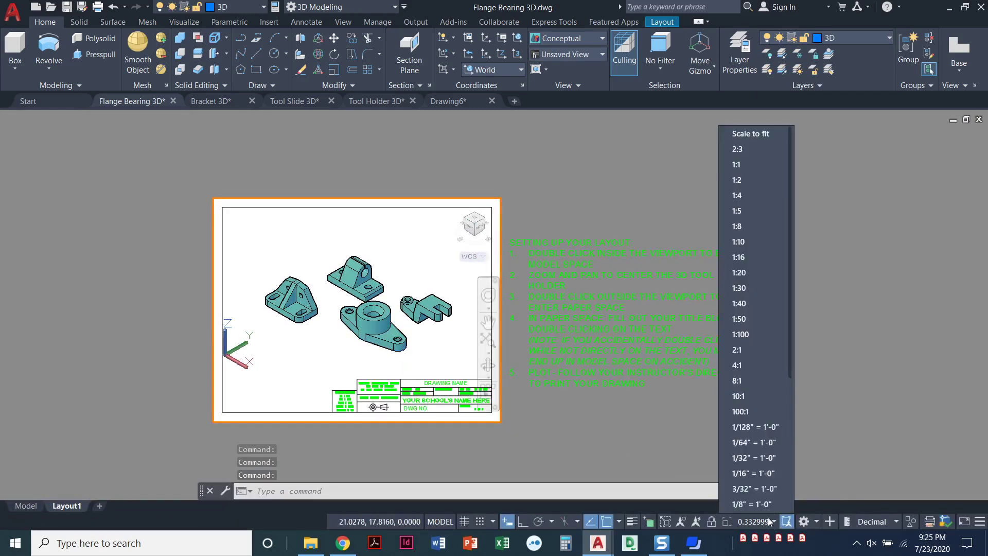
pyautogui.click(766, 190)
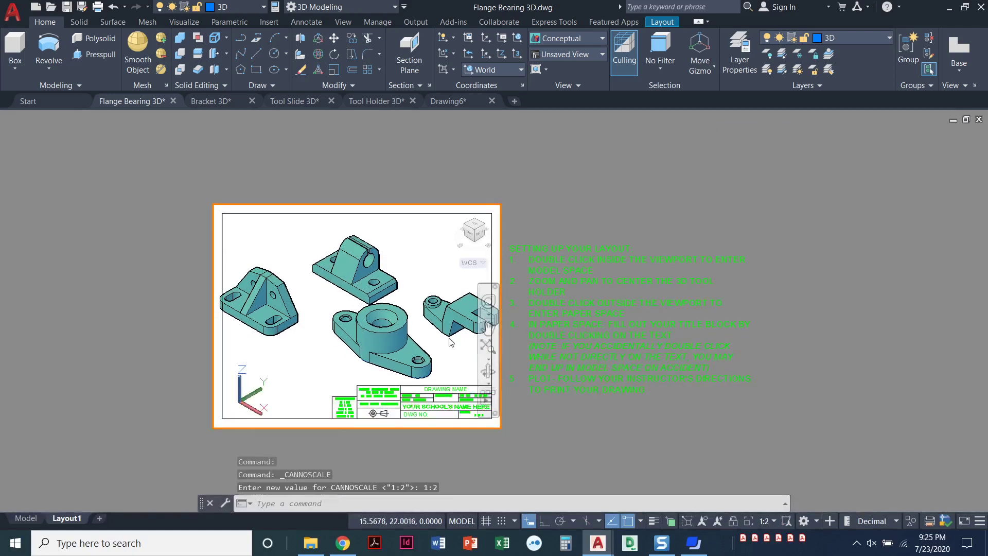
pyautogui.moveTo(402, 327); pyautogui.dragTo(434, 316, button='middle')
pyautogui.press('Escape')
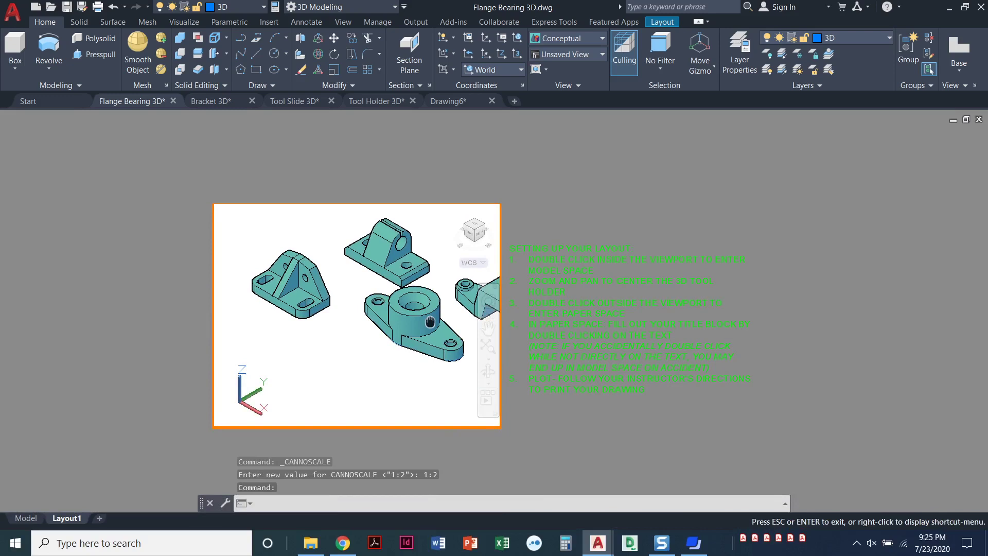
# Move the forked solid from beside the flange bearing to the open space below the bracket, and centre the parts in the viewport
pyautogui.click(468, 302)
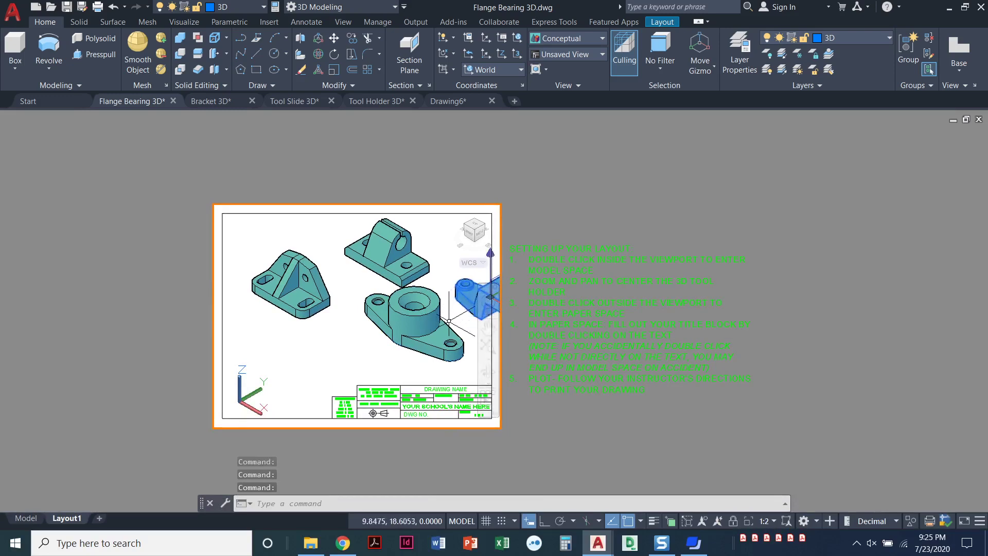
pyautogui.press('Return')
pyautogui.click(466, 297)
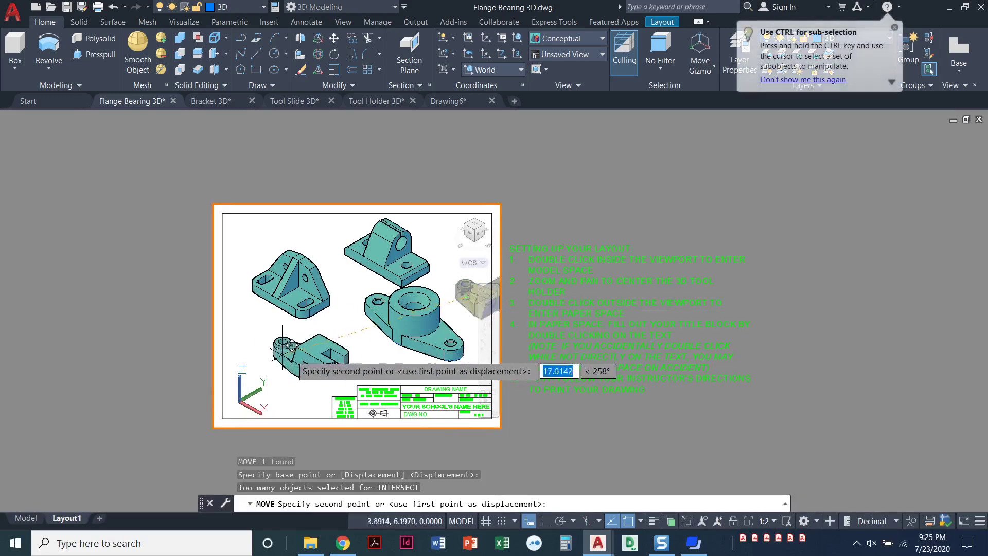
pyautogui.click(304, 345)
pyautogui.press('Escape')
pyautogui.moveTo(329, 350); pyautogui.dragTo(335, 354, button='middle')
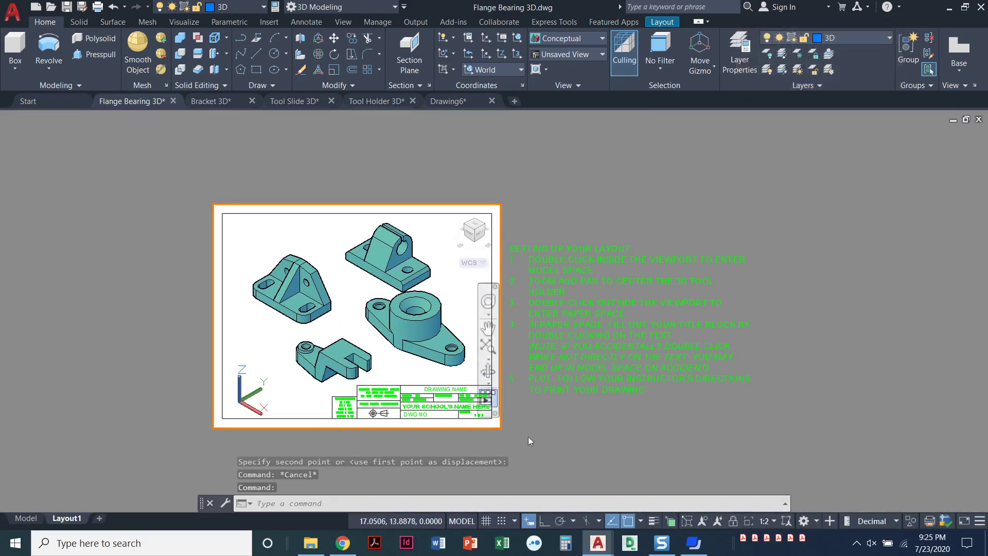
# Lock the Layout1 viewport and return to paper space
pyautogui.click(734, 522)
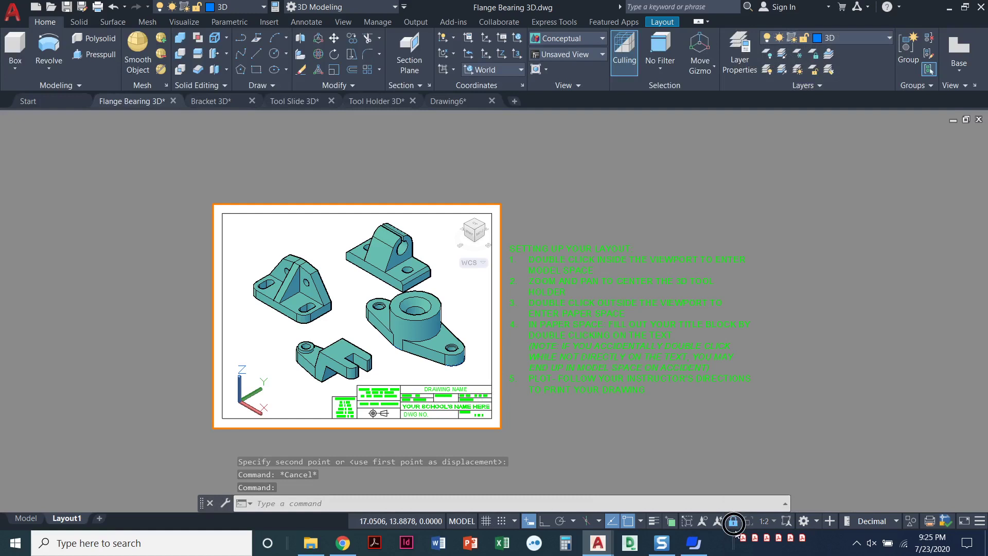
pyautogui.press('Escape')
pyautogui.doubleClick(559, 429)
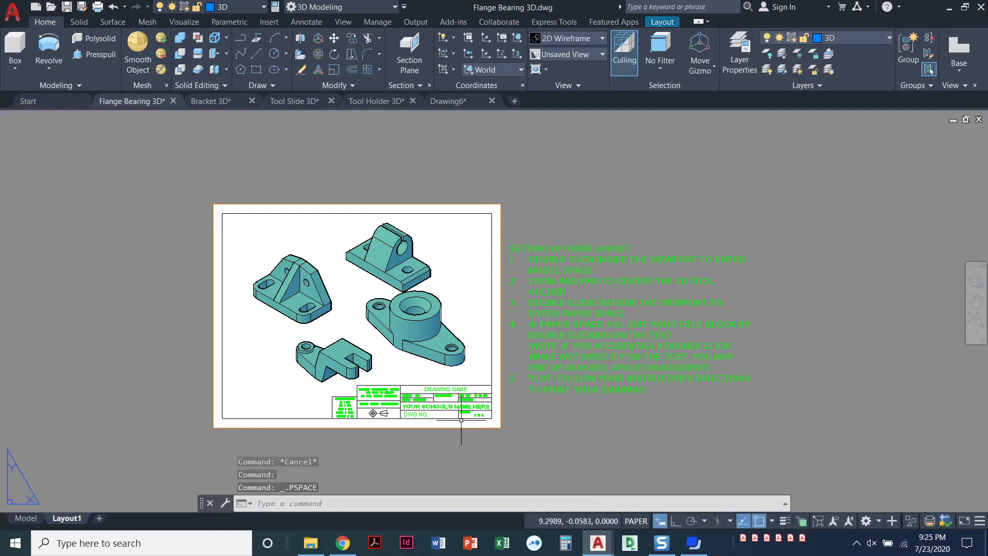
# Change the title block's scale entry to NTS and bring the whole sheet back into view
pyautogui.scroll(2, 489, 442)
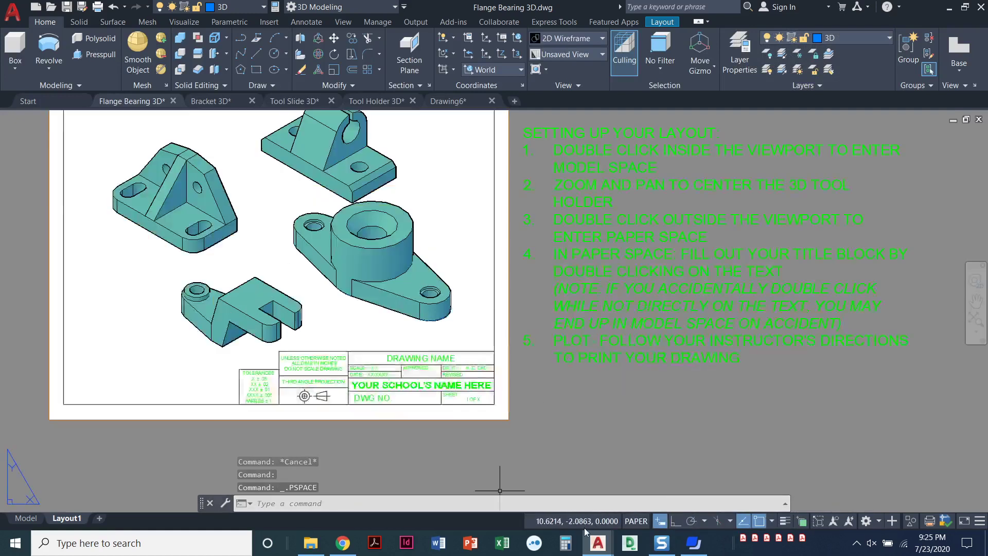
pyautogui.scroll(2, 351, 362)
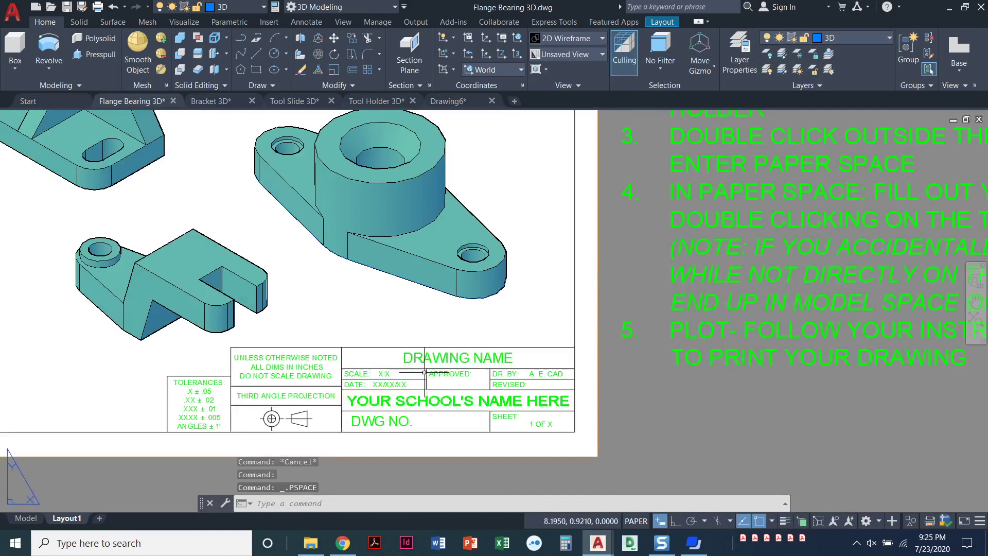
pyautogui.click(385, 374)
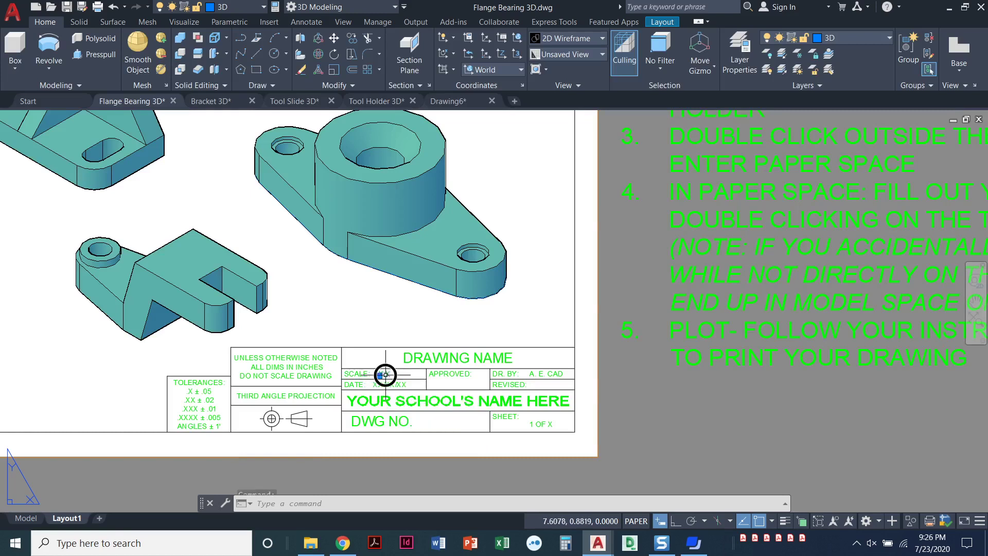
pyautogui.doubleClick(385, 375)
pyautogui.write('NTS')
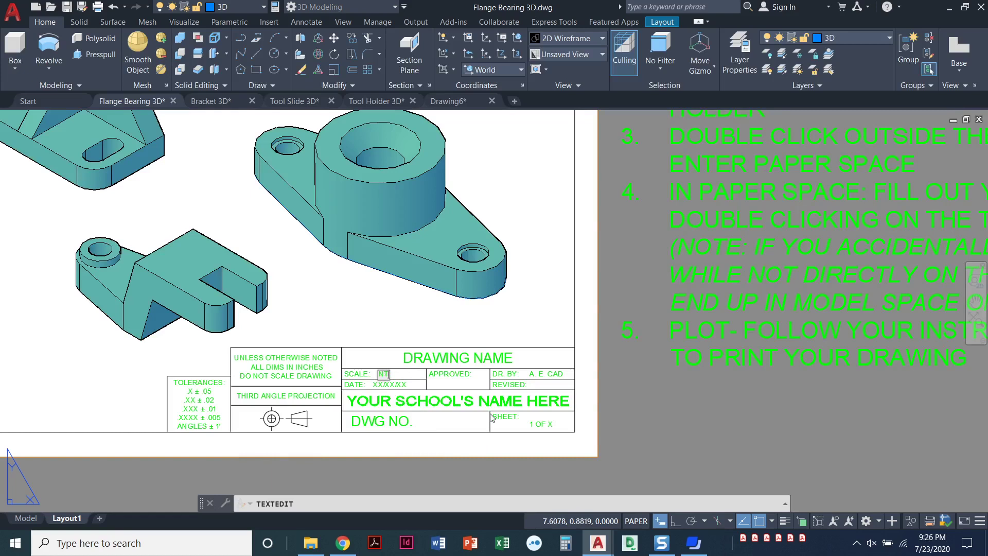
pyautogui.click(610, 397)
pyautogui.press('Escape')
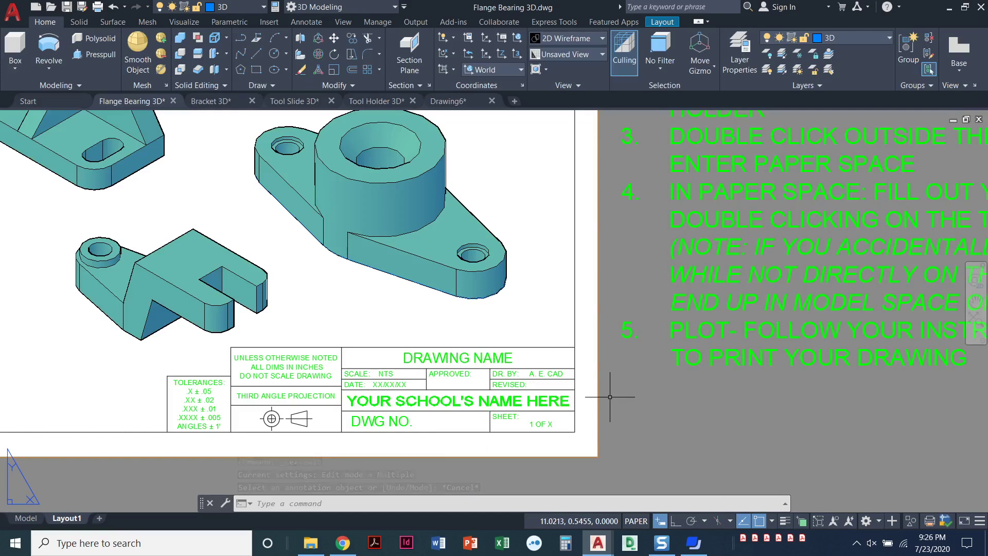
pyautogui.scroll(-5, 609, 397)
pyautogui.moveTo(489, 348); pyautogui.dragTo(480, 399, button='middle')
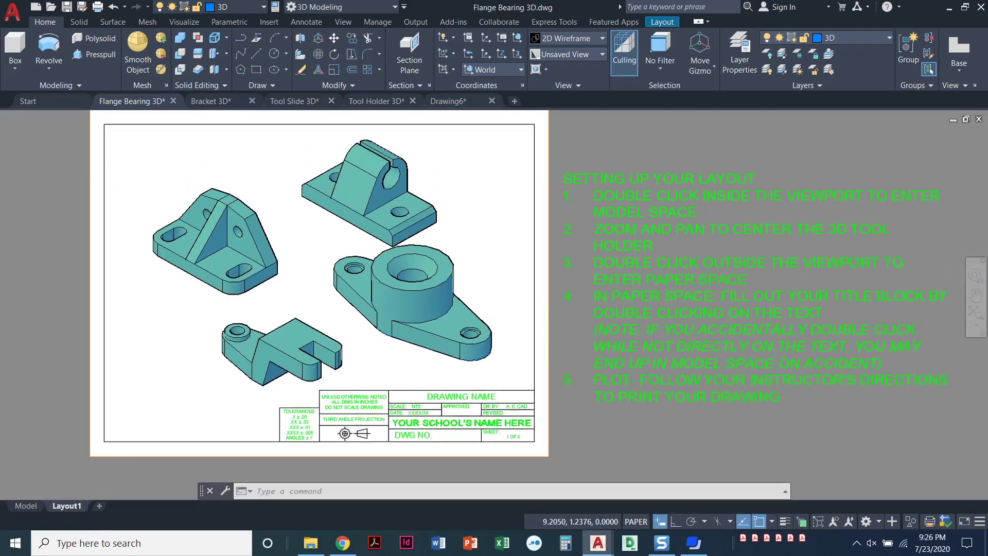